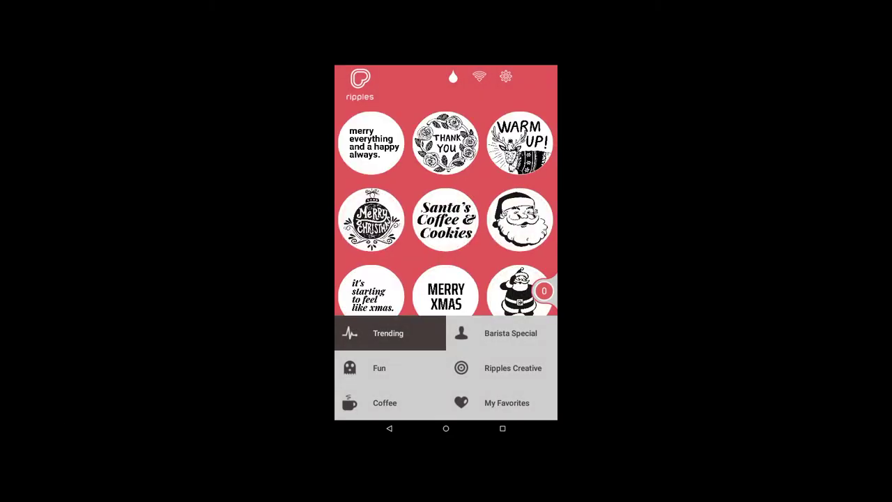
- Open the Ripple Maker settings drawer from the gear icon
{"action": "left_click", "coordinate": [506, 76]}
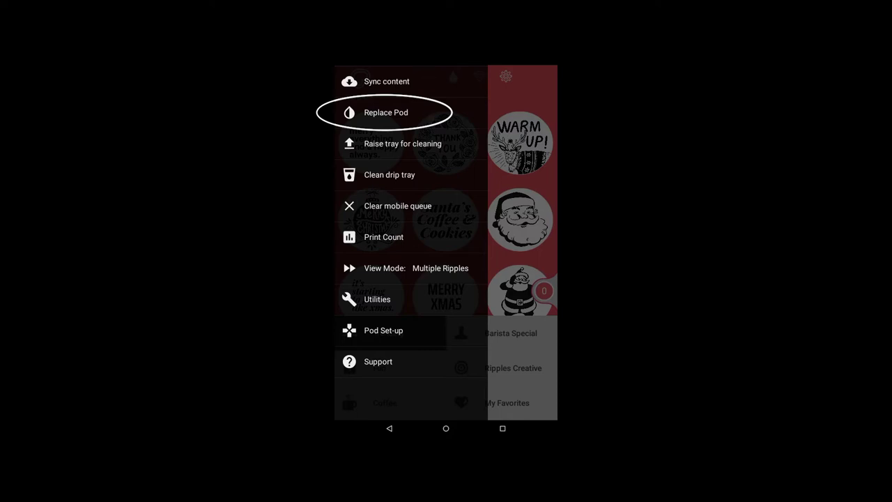
- Start Replace Pod and accept the pod replacement warning
{"action": "left_click", "coordinate": [385, 112]}
{"action": "left_click", "coordinate": [464, 363]}
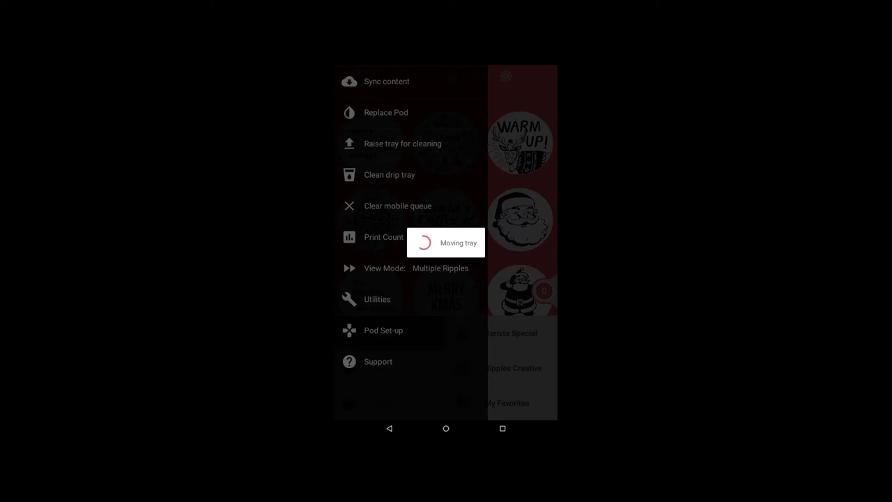
- Lower the tray in the Lower tray dialog
{"action": "left_click", "coordinate": [524, 251]}
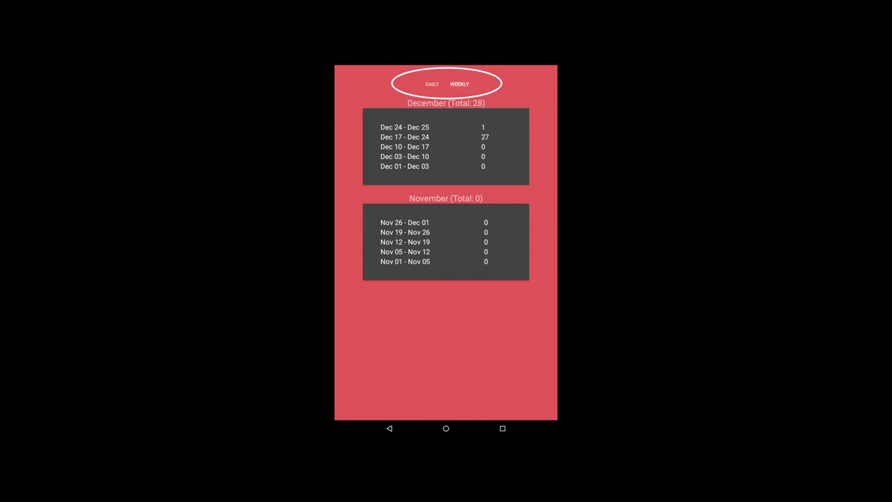
- Leave the weekly print counts (28 in December) and return to settings
{"action": "left_click", "coordinate": [389, 428]}
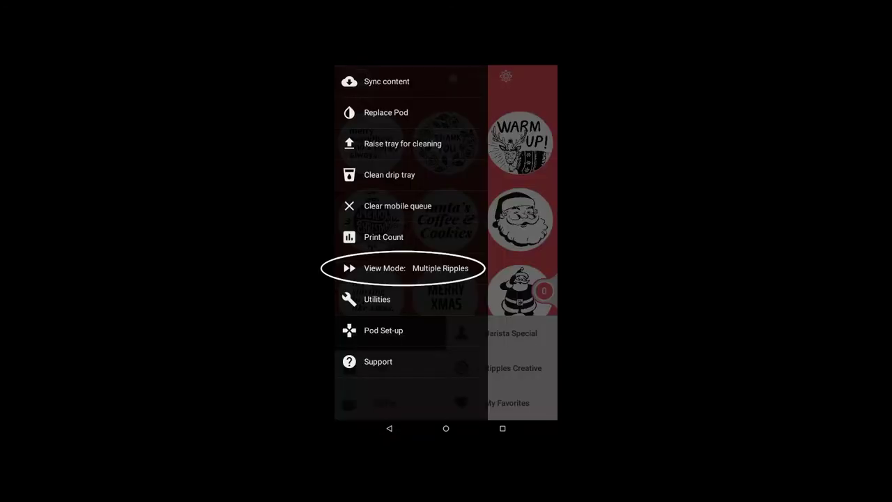
{"action": "left_click", "coordinate": [432, 269]}
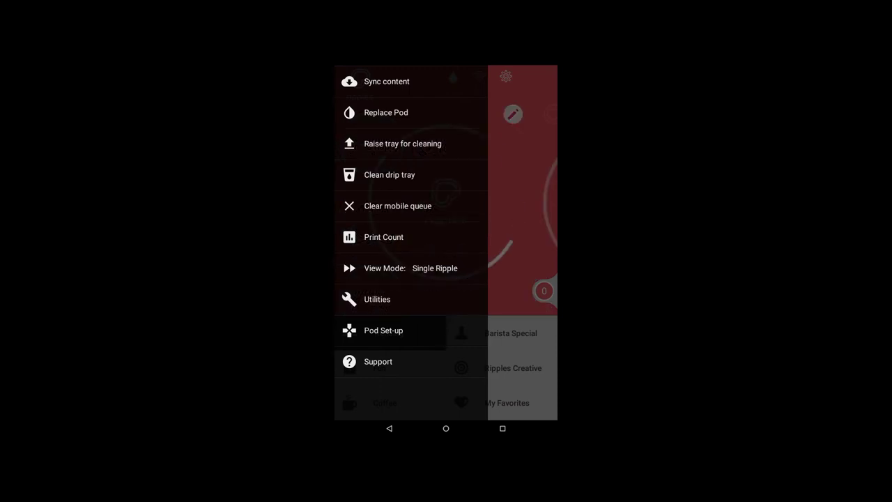
{"action": "left_click", "coordinate": [534, 211]}
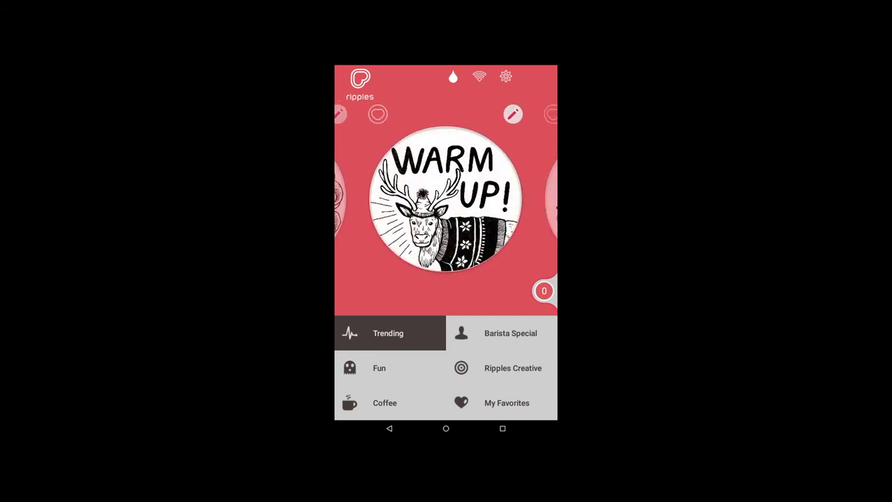
{"action": "left_click", "coordinate": [506, 76]}
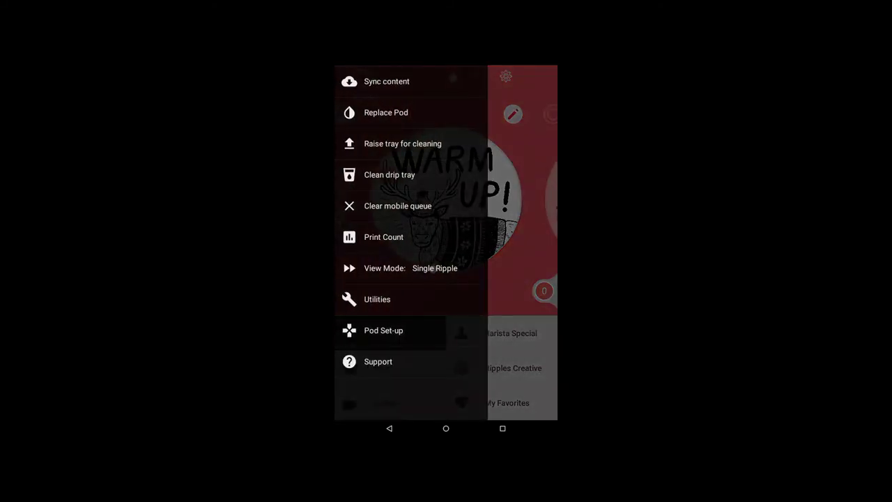
{"action": "left_click", "coordinate": [401, 268]}
{"action": "left_click", "coordinate": [525, 205]}
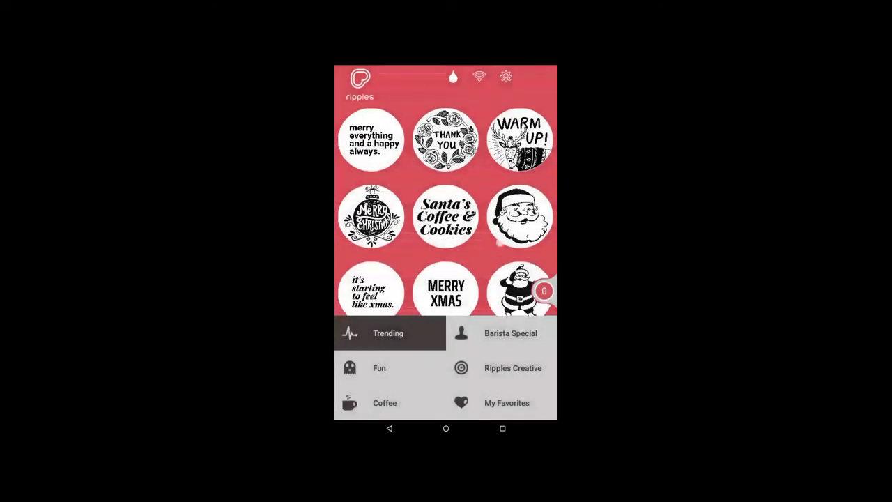
{"action": "scroll", "coordinate": [446, 209], "scroll_direction": "down", "scroll_amount": 3}
{"action": "scroll", "coordinate": [447, 209], "scroll_direction": "down", "scroll_amount": 2}
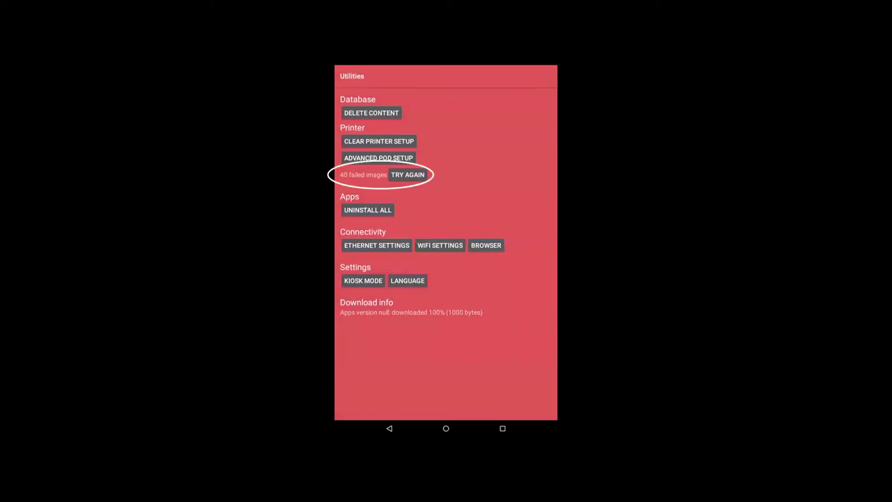
- Retry the 40 failed images with TRY AGAIN in Utilities
{"action": "left_click", "coordinate": [412, 175]}
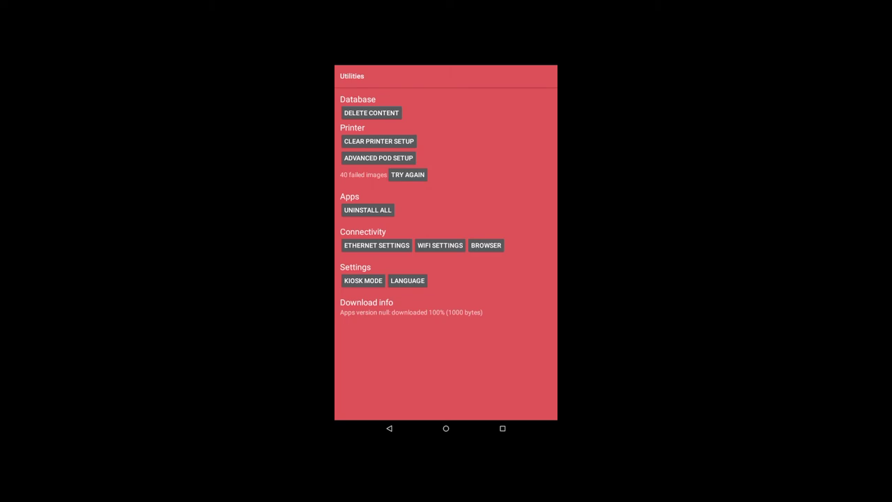
- Open Pod Set-up and start its setup steps
{"action": "left_click", "coordinate": [467, 265]}
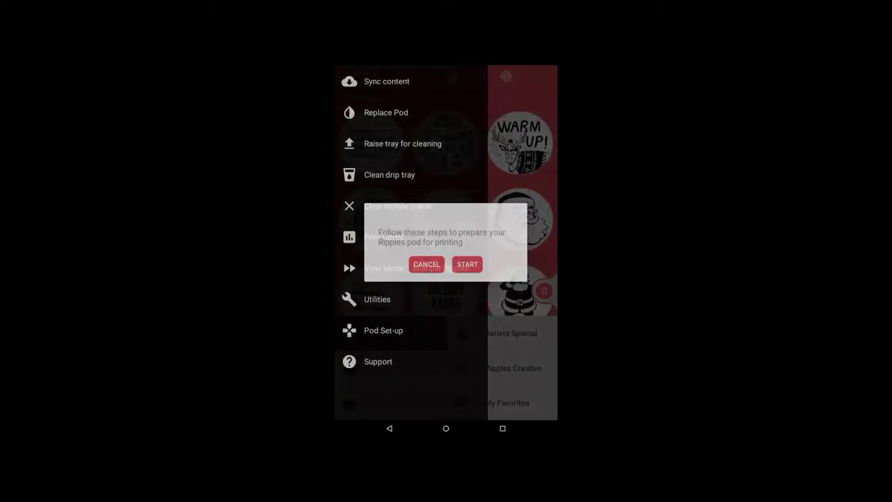
{"action": "left_click", "coordinate": [467, 264]}
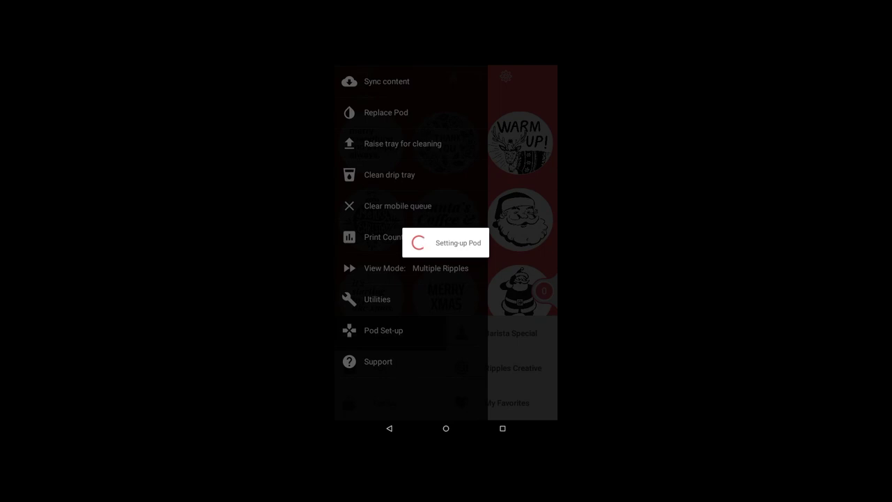
- Show the Support Information dialog with the maker's contact details
{"action": "left_click", "coordinate": [391, 362]}
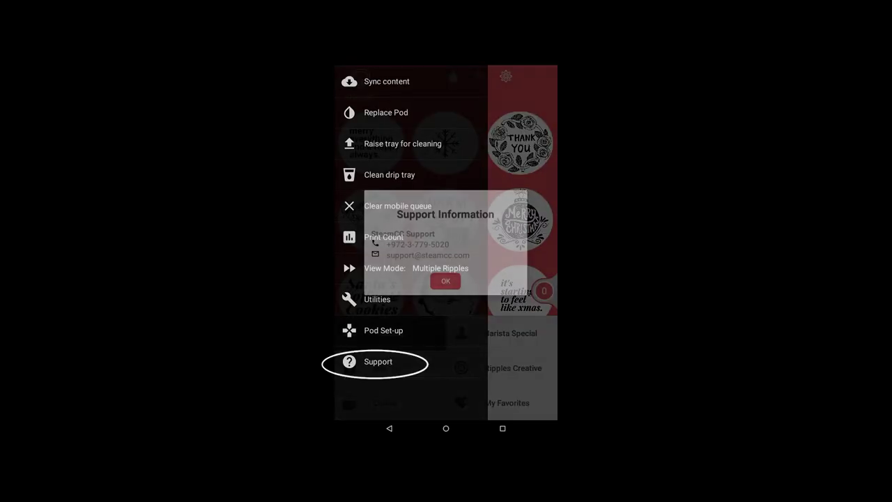